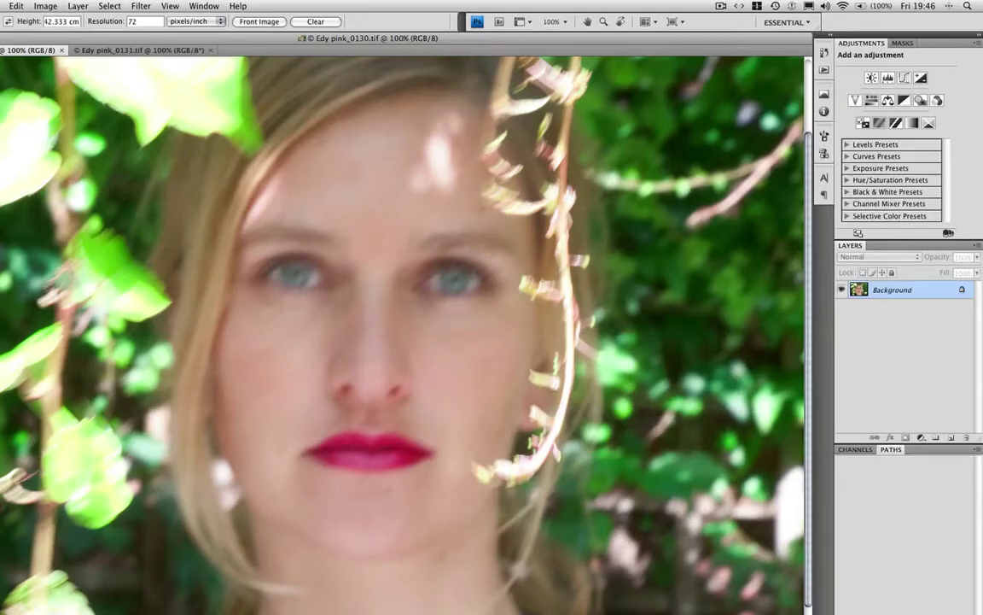
Apply an Unsharp Mask to the portrait with an amount of 200% and a radius of 57.2 pixels.
key(super+alt+f)
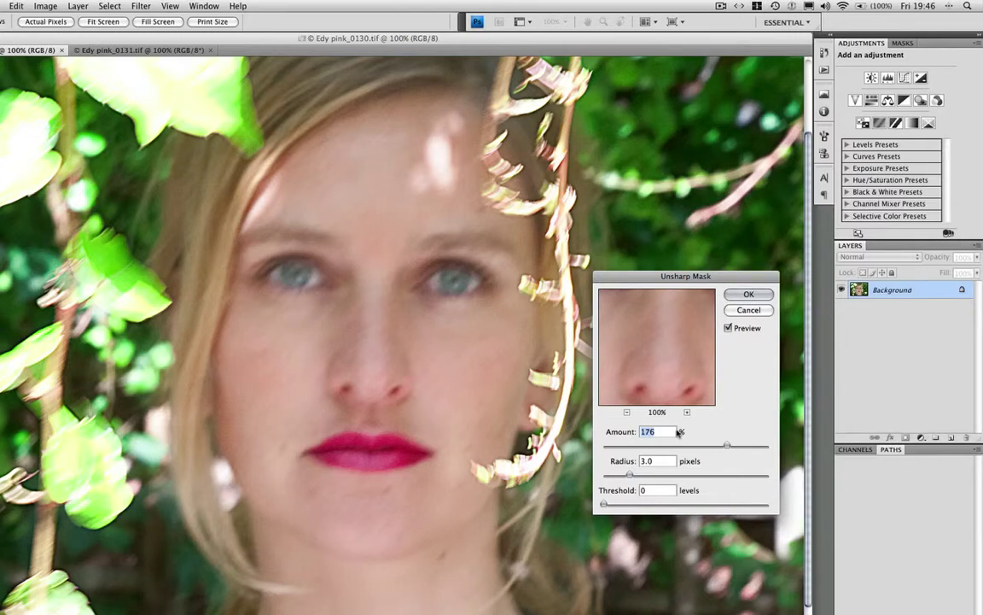
text(200)
drag(629, 475, 714, 475)
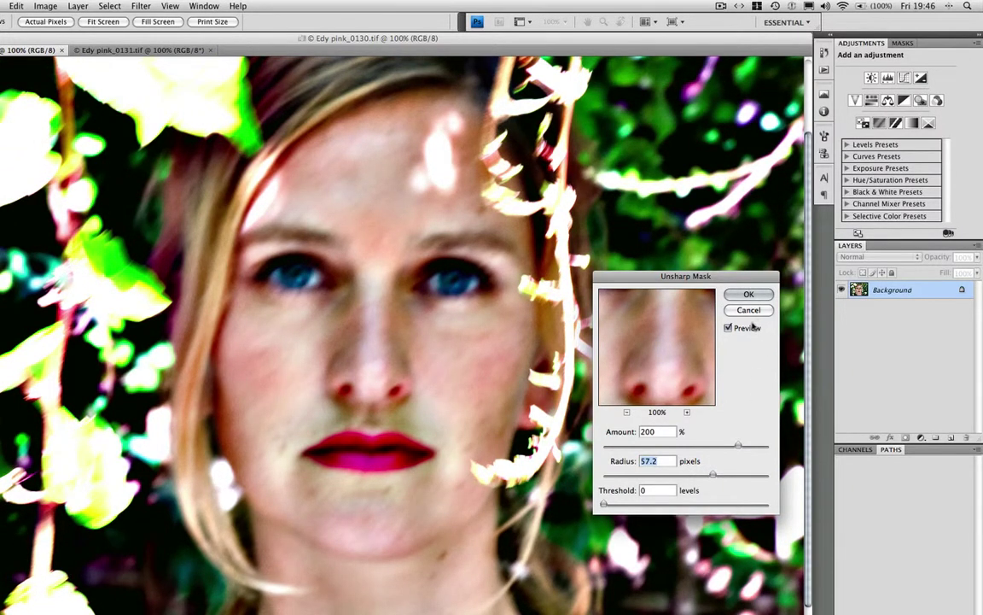
key(Return)
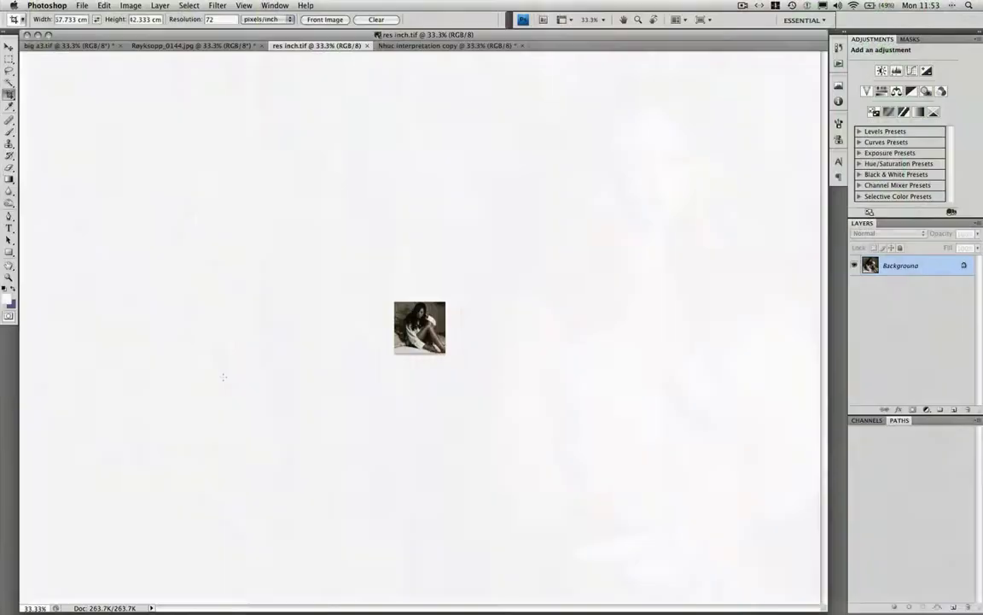
Check the pixel dimensions, document size and resolution of res inch.tif.
key(ctrl+alt+i)
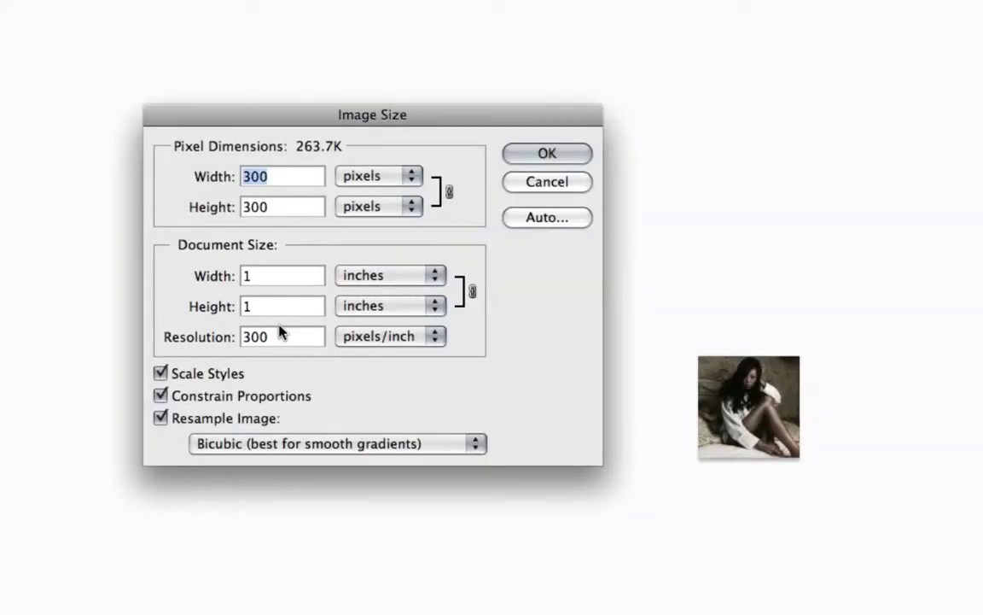
key(Return)
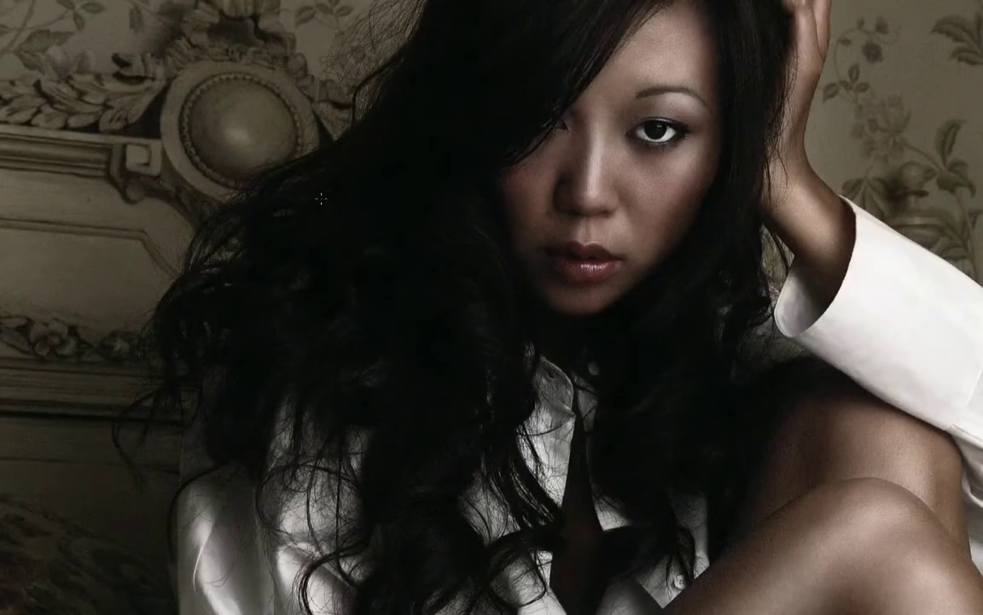
Set the resolution of Nhuc interpretation copy to 300 pixels/inch with image resampling turned off.
key(super+alt+i)
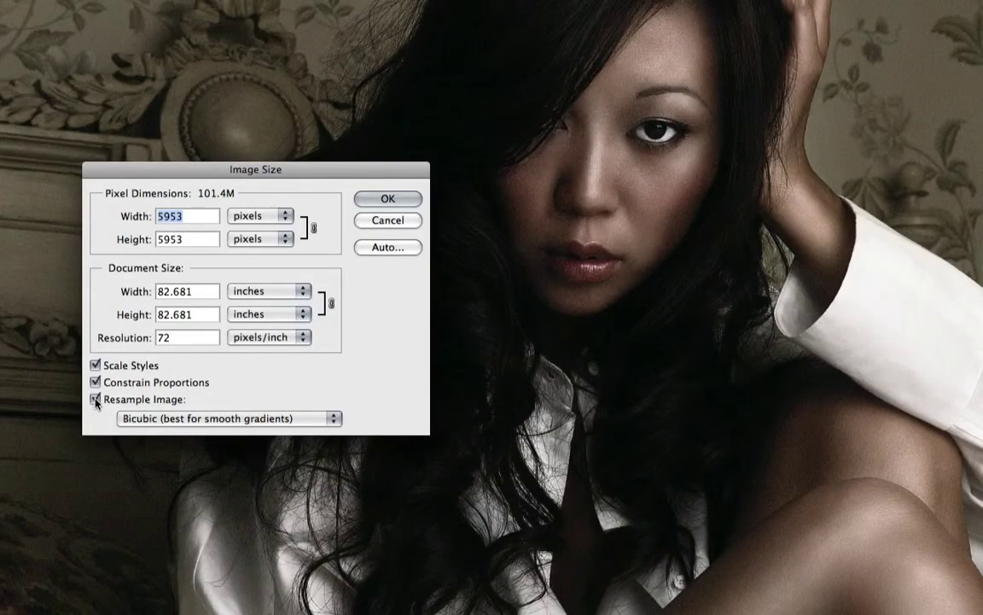
click(97, 399)
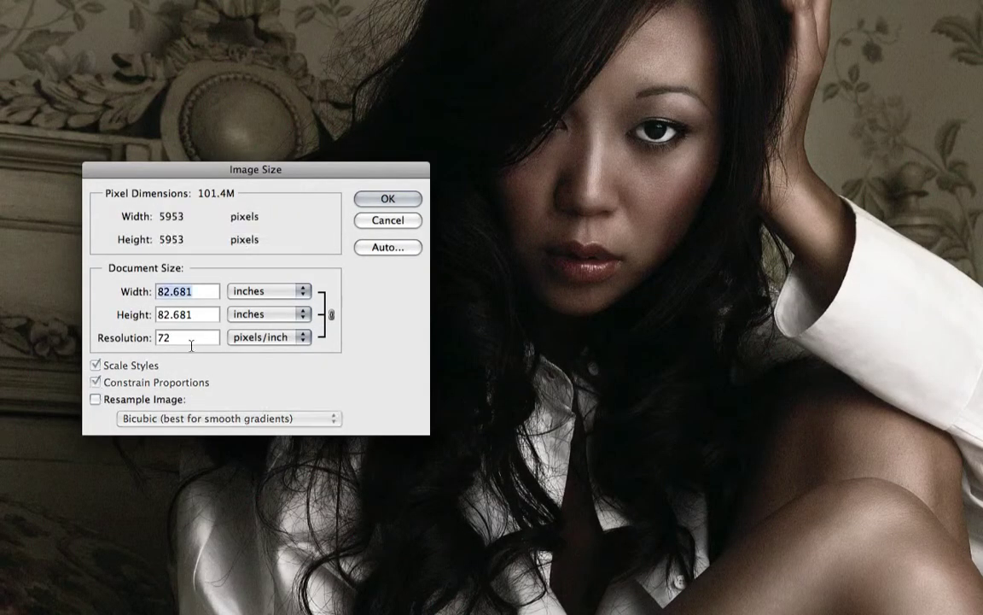
key(Tab)
key(Tab)
text(300)
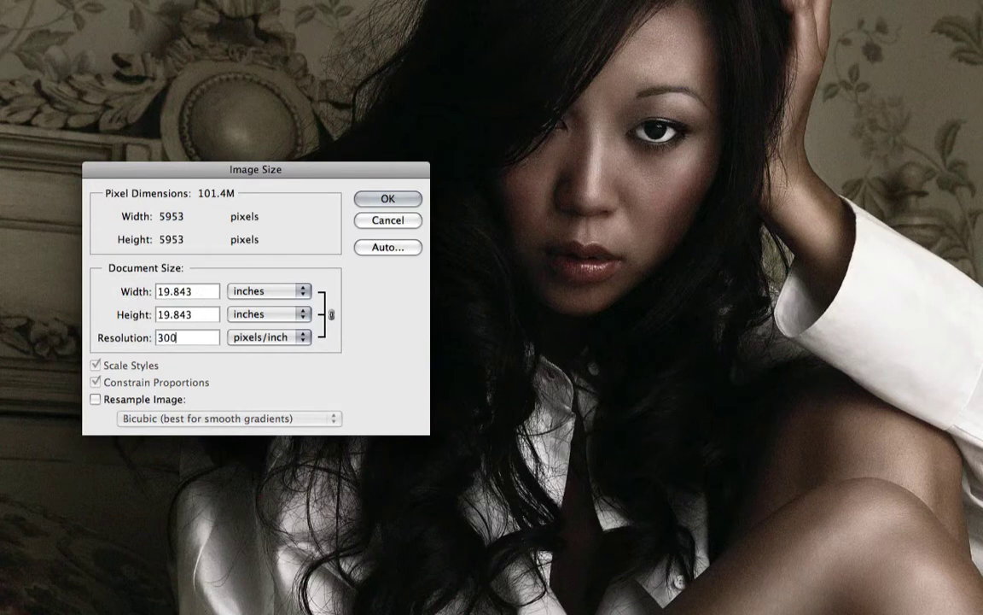
click(396, 200)
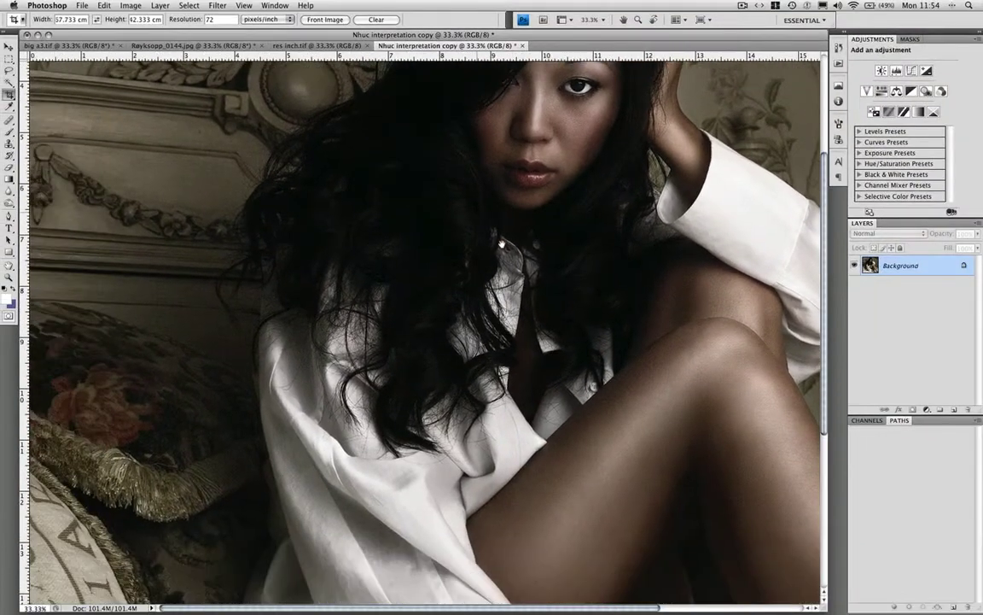
scroll(337, 342, right, 5)
scroll(337, 341, up, 3)
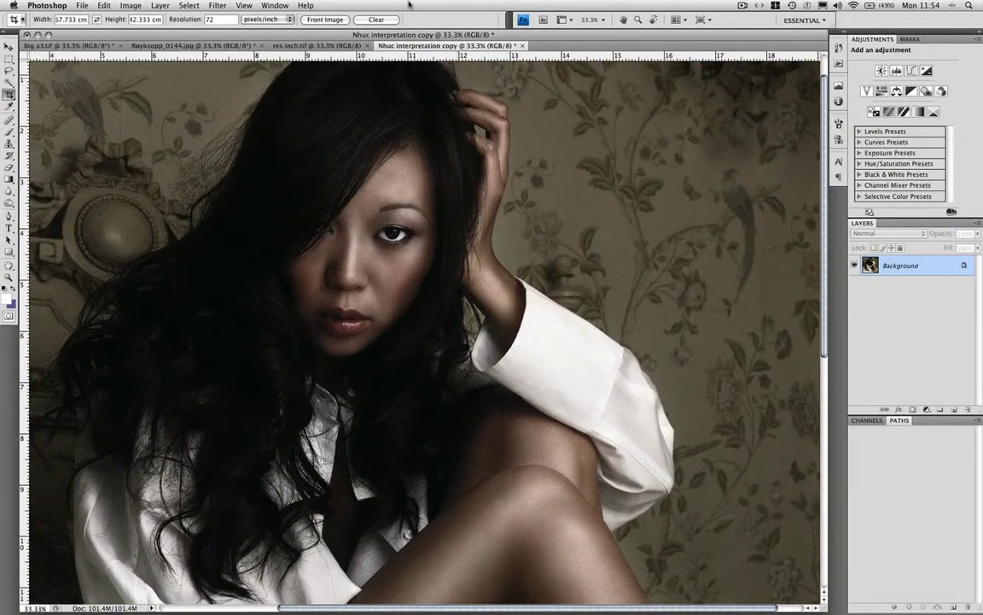
Check the image size settings of Røyksopp_0144.jpg and of big a3.tif.
click(175, 45)
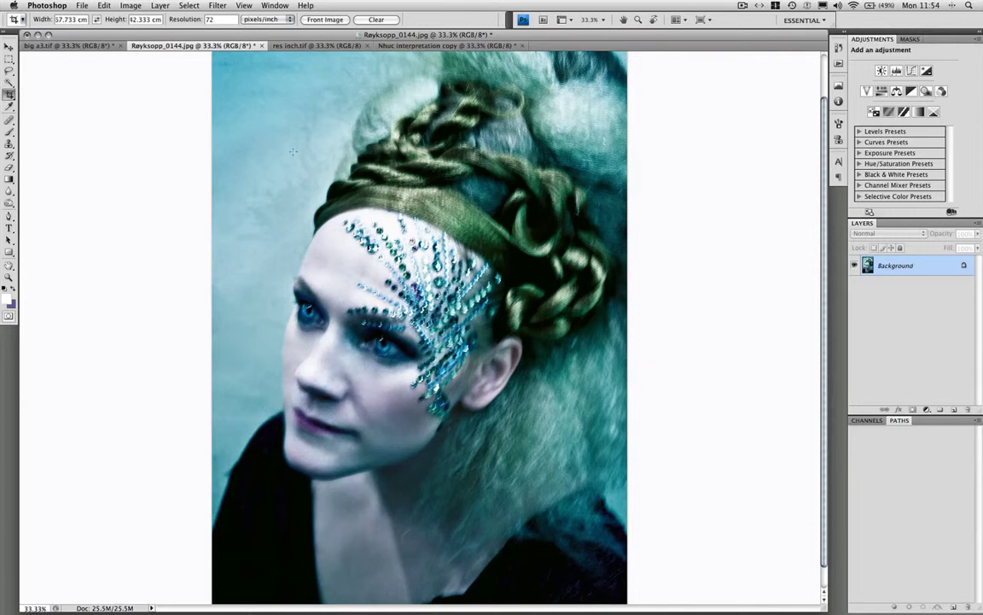
key(super+alt+i)
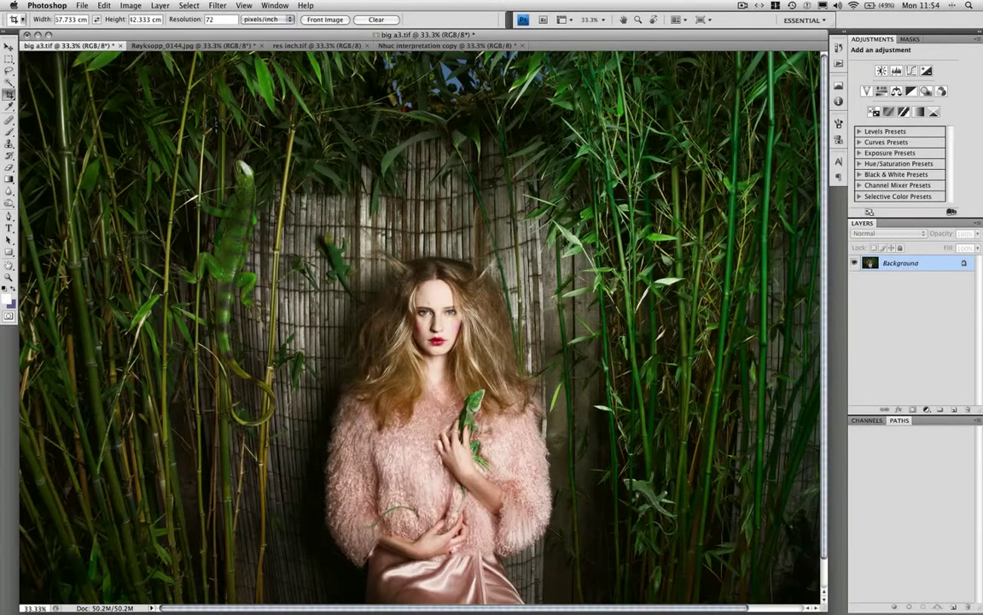
key(super+alt+i)
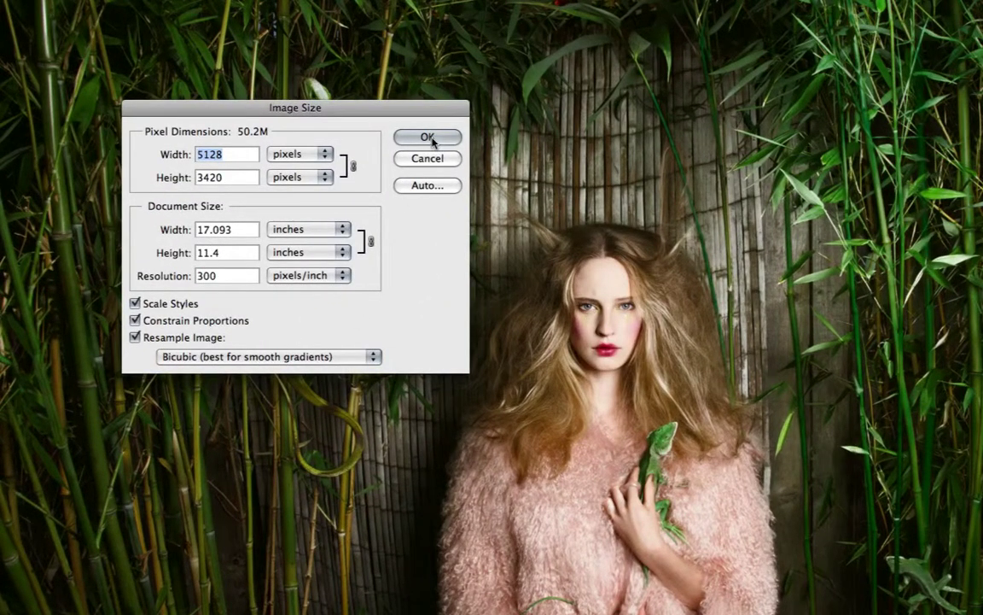
click(428, 137)
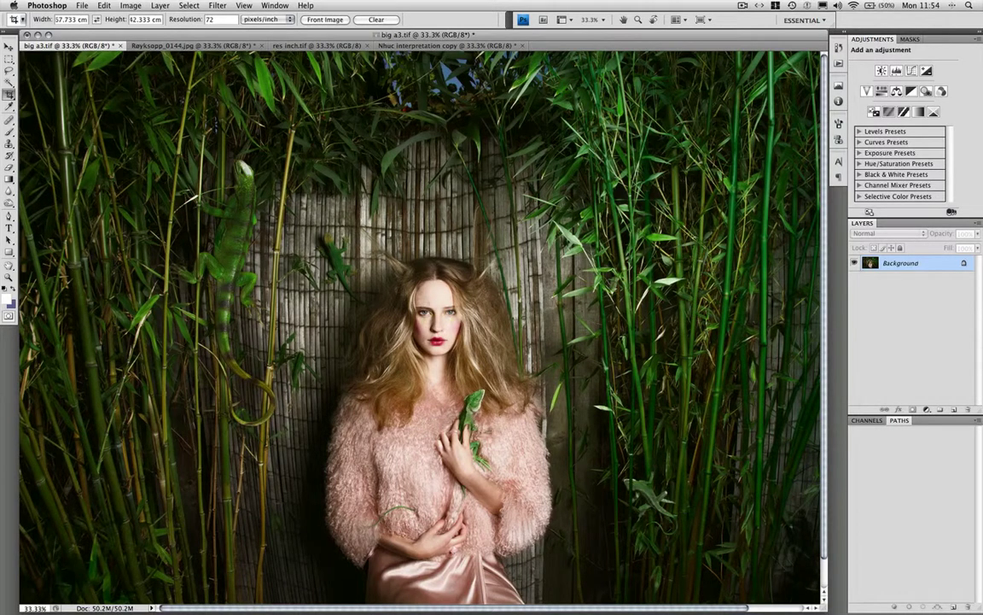
Convert big a3.tif to 16 Bits/Channel mode.
click(129, 5)
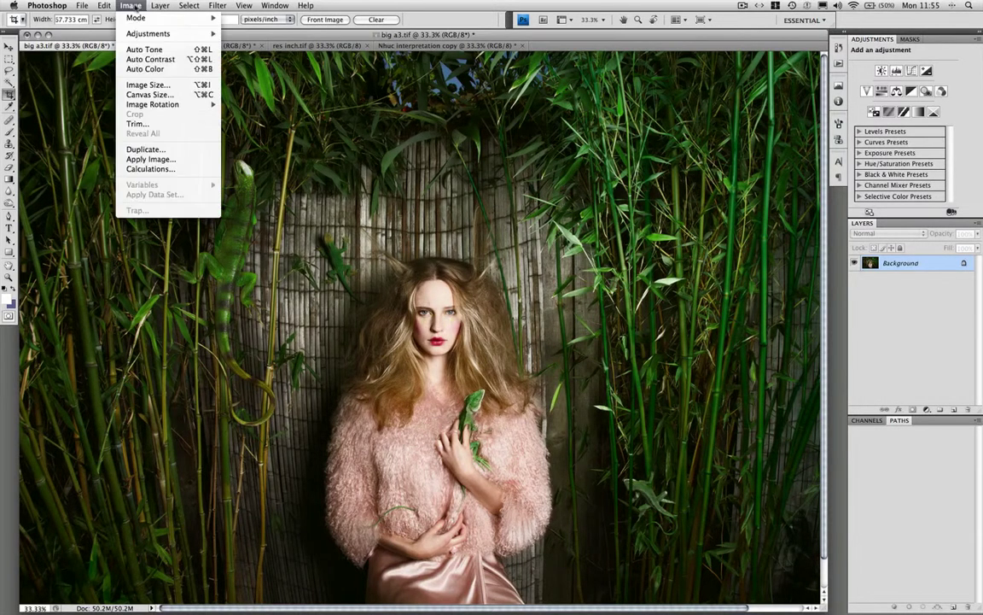
mouse_move(135, 18)
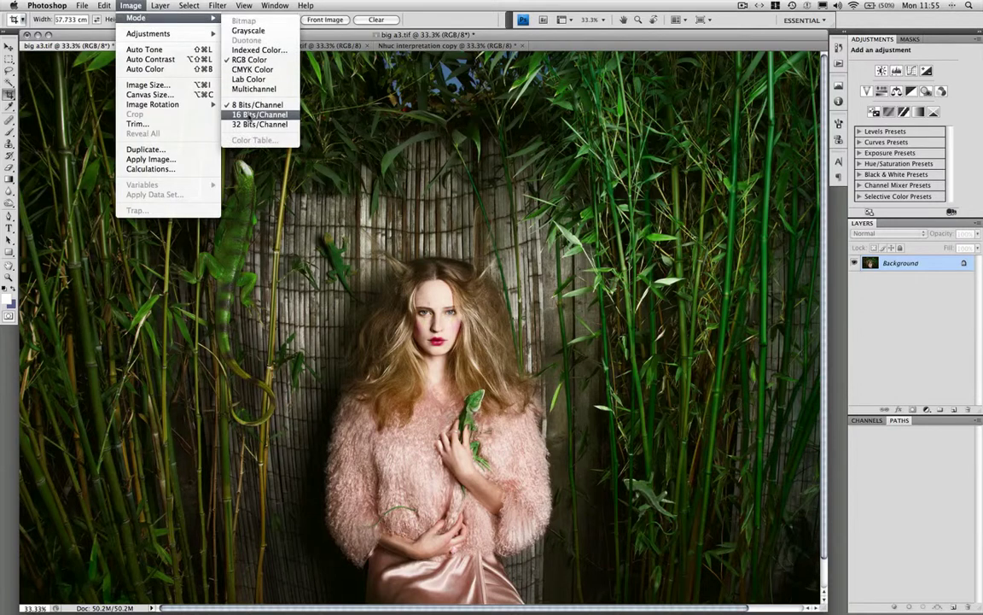
click(254, 115)
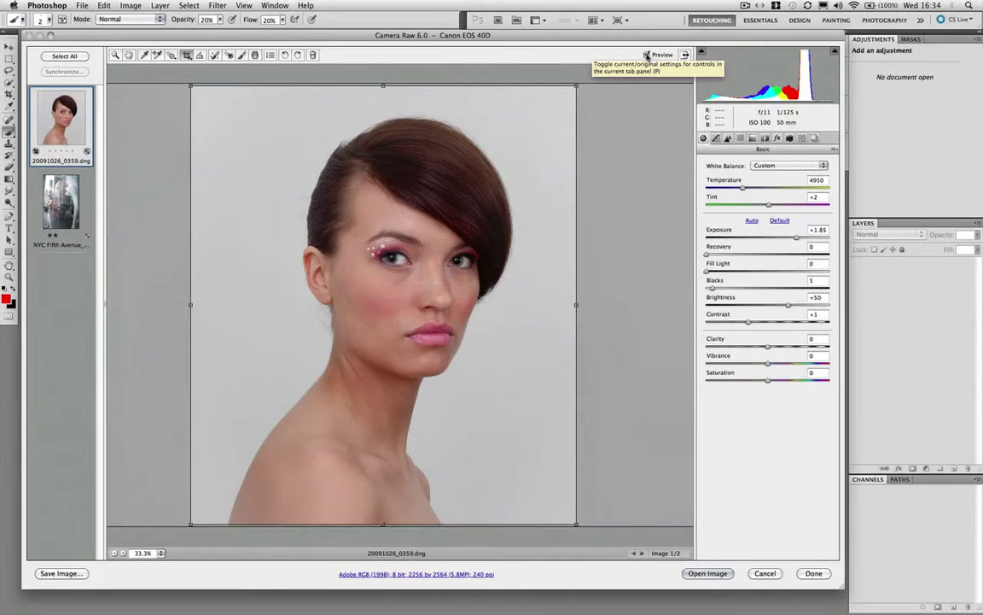
Compare the raw portrait 20091026_0359.dng with and without its current adjustments by toggling the preview.
click(647, 56)
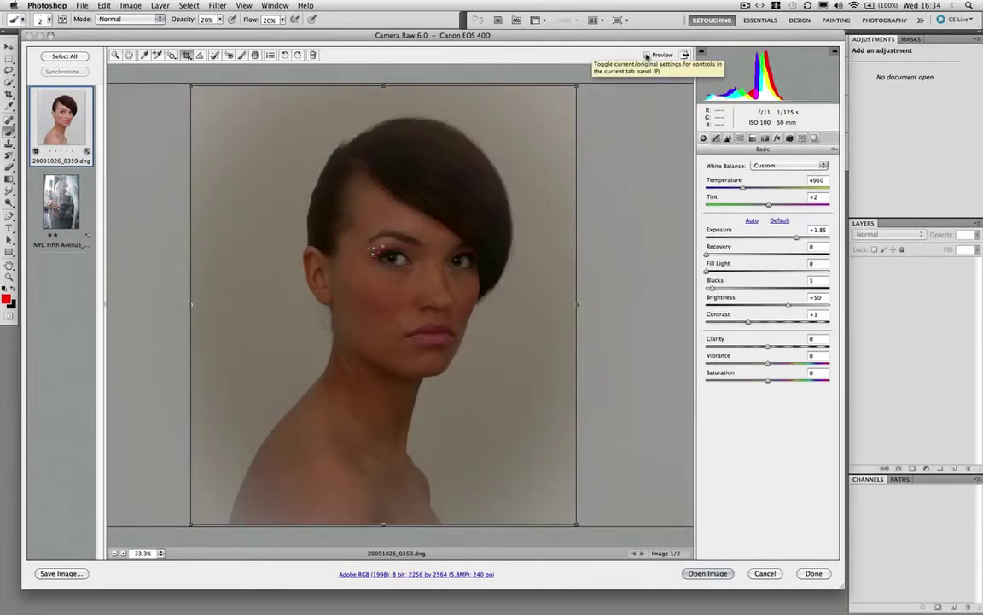
click(648, 56)
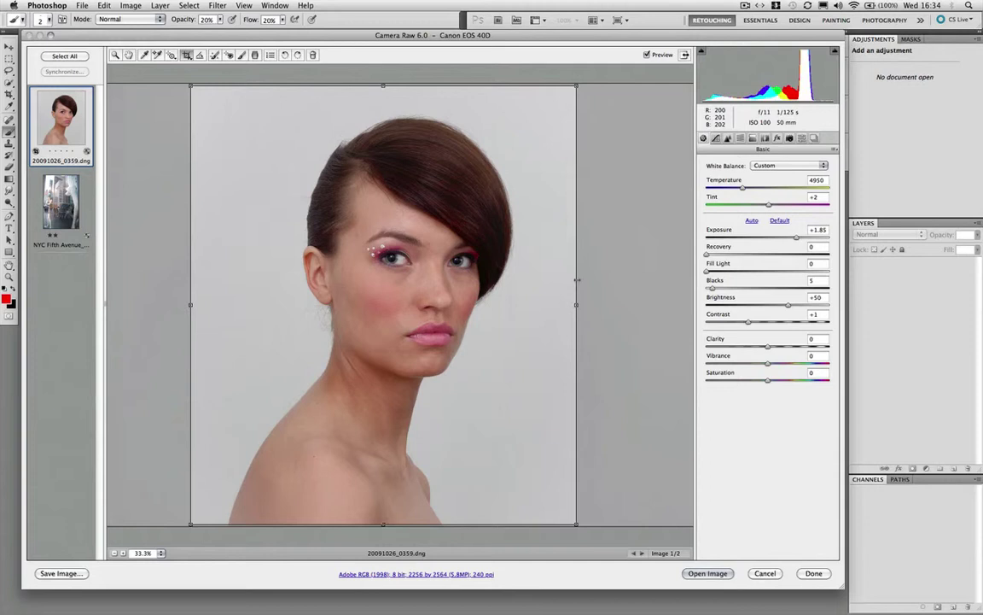
click(647, 55)
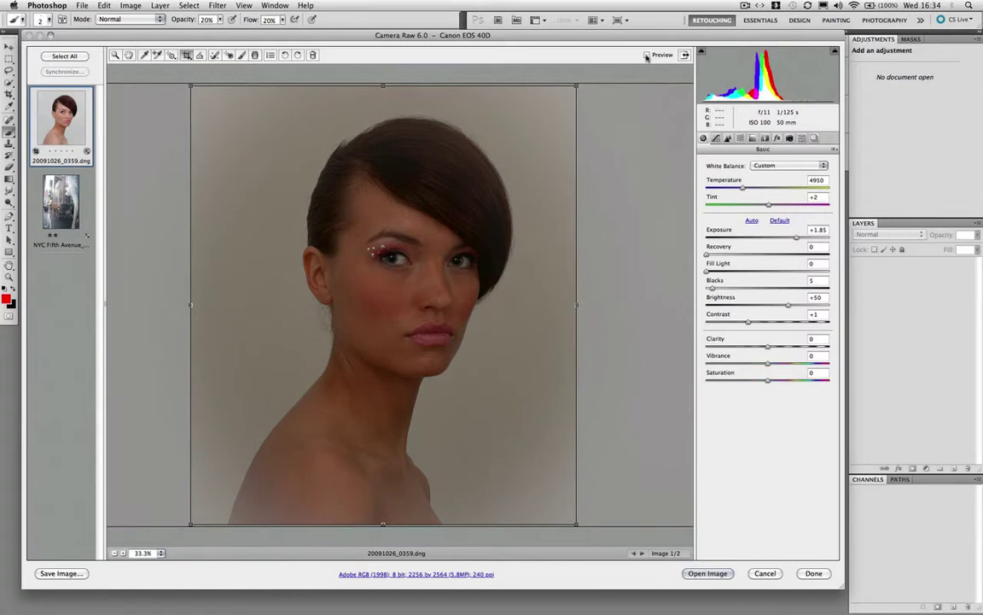
click(647, 56)
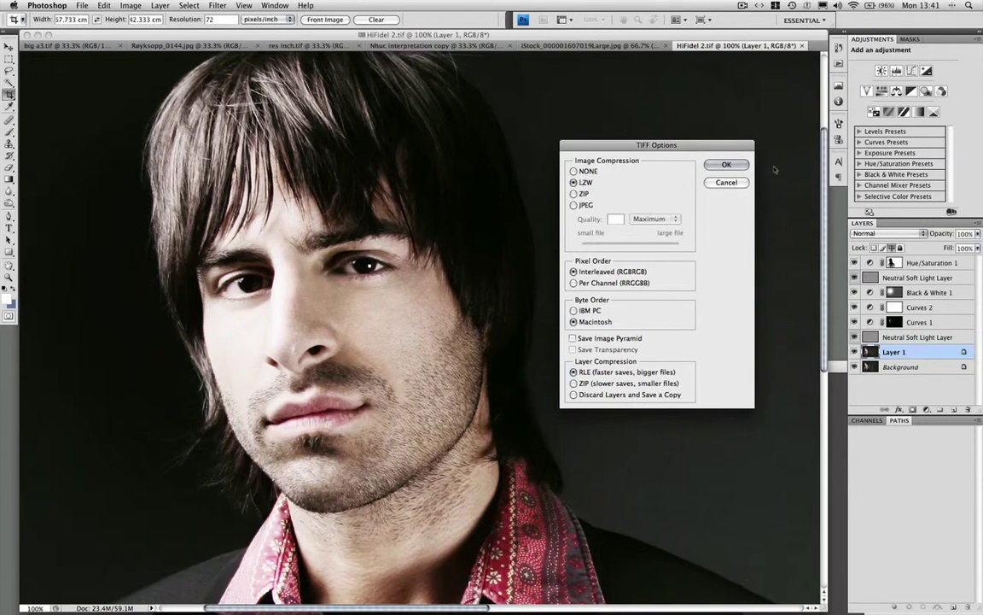
Save HiFidel 2.tif as a layered TIFF with LZW image compression and RLE layer compression.
click(726, 164)
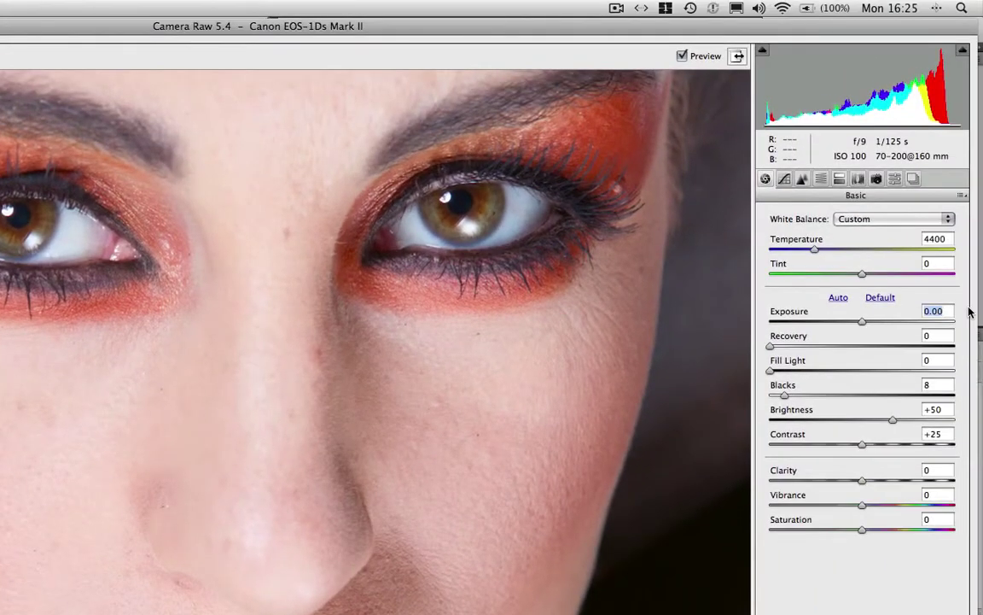
Set the exposure of the raw close-up of the eyes to -1.
text(-1)
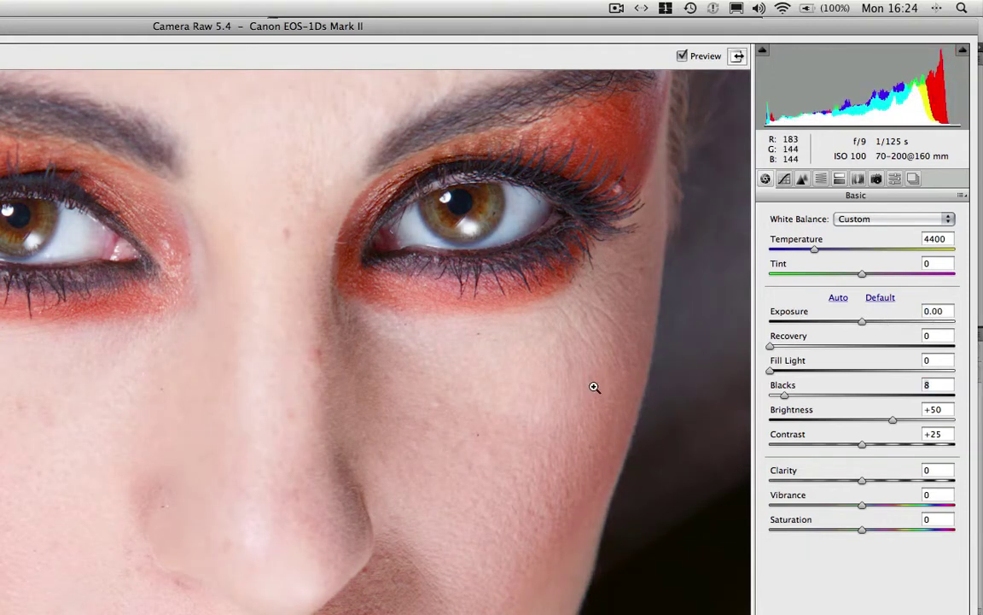
double_click(943, 311)
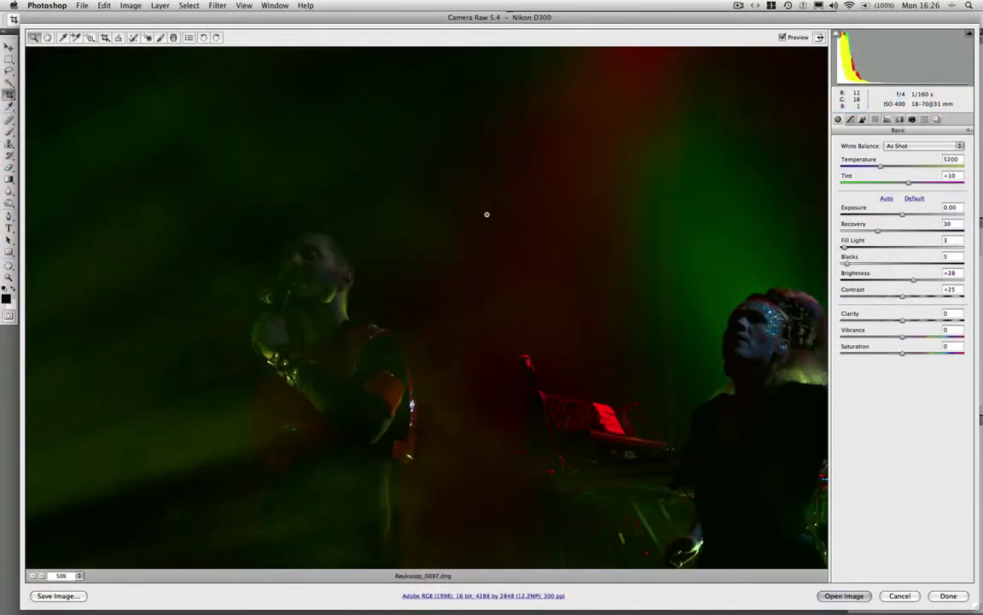
Raise the exposure of Røyksopp_0097.dng to +1.00 and then set it to 2.
drag(903, 213, 920, 219)
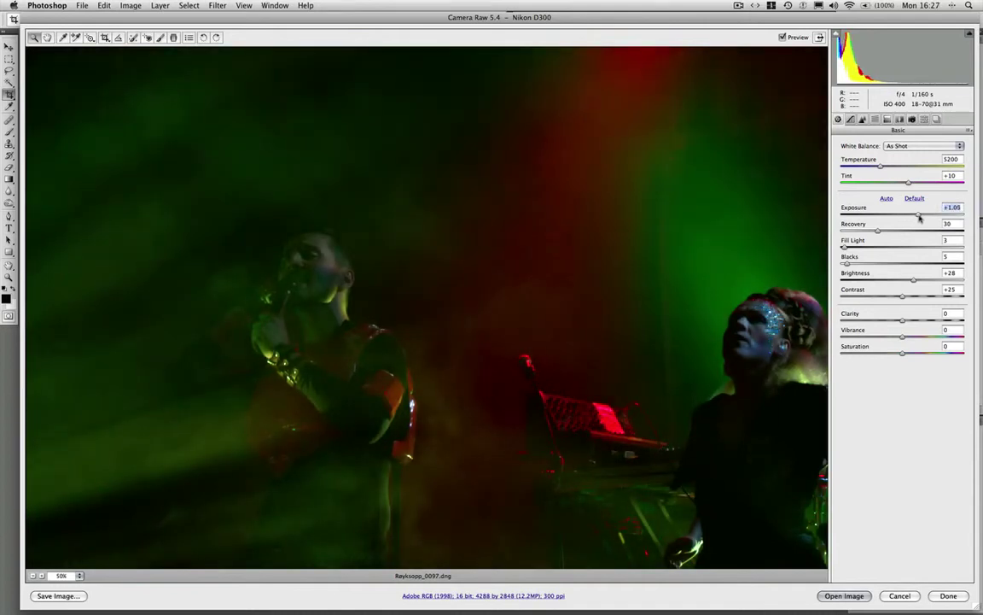
text(2)
key(Return)
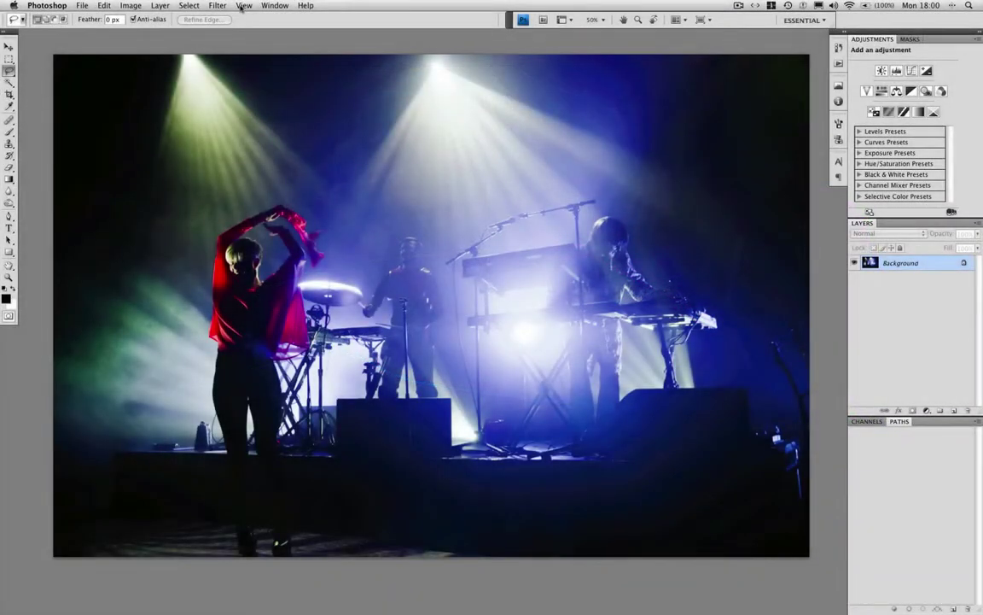
Toggle the Proof Colors preview for the concert photo.
click(244, 6)
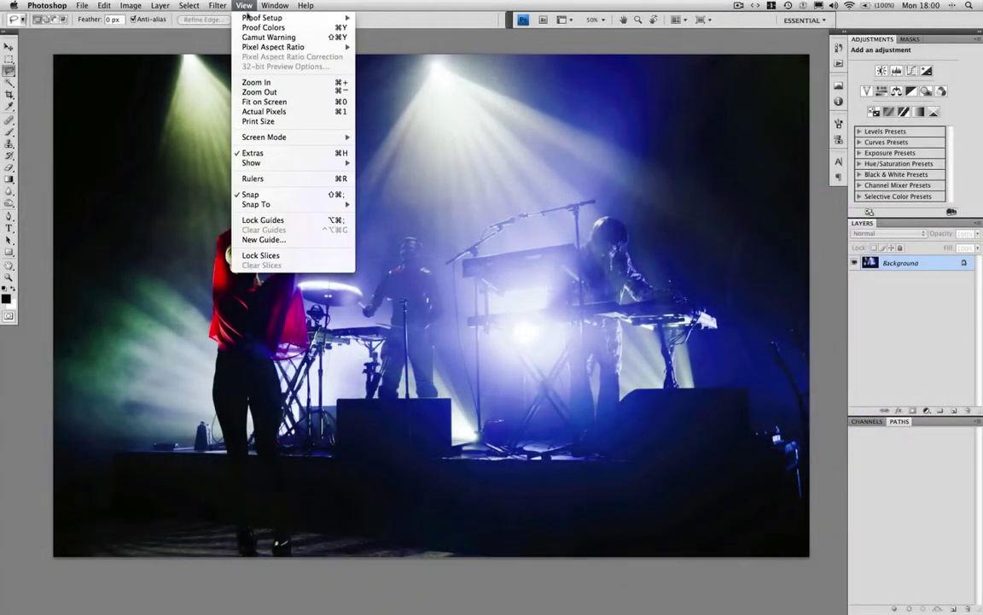
click(247, 28)
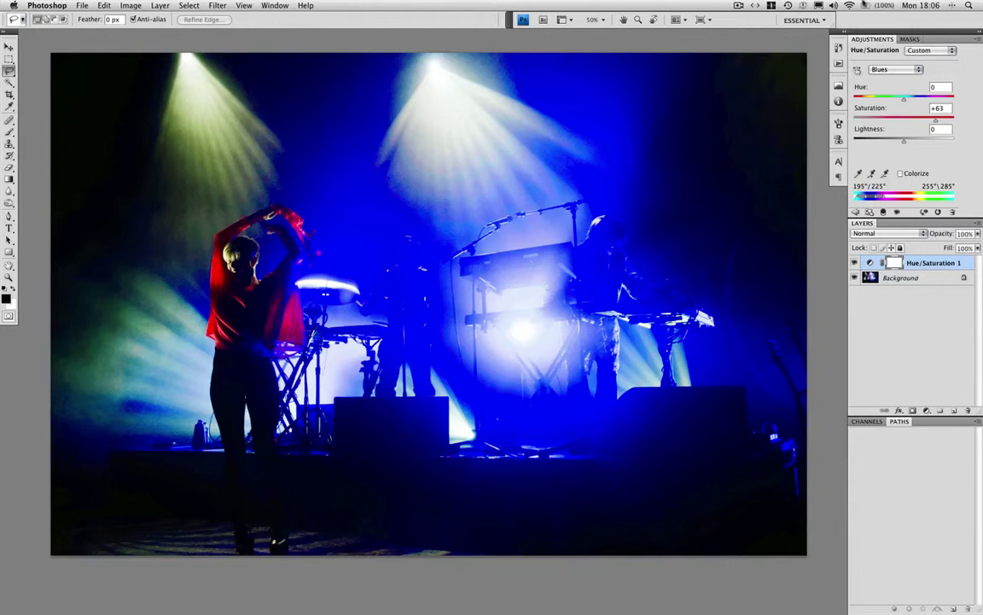
key(backslash)
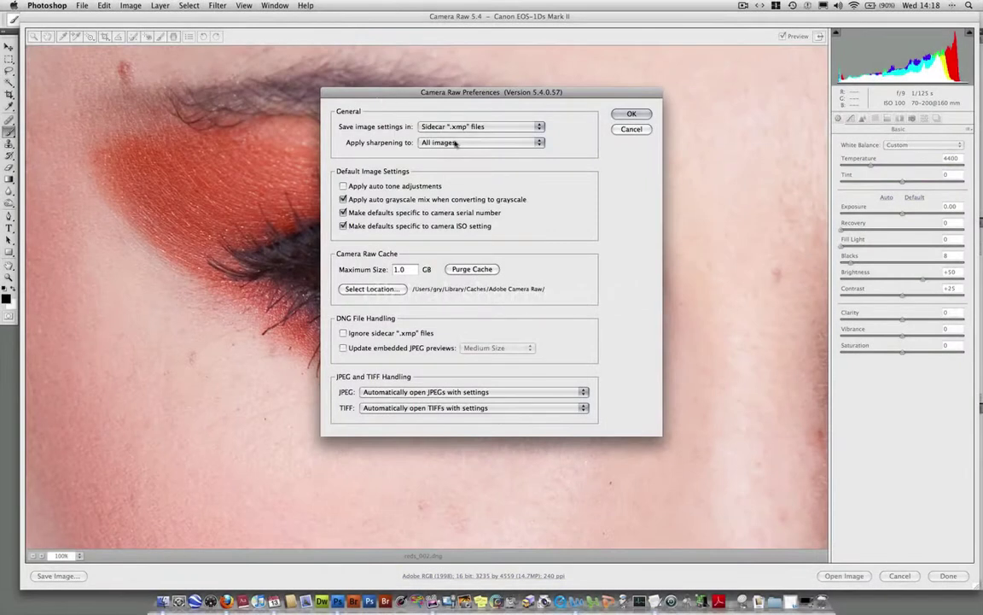
Confirm the Camera Raw preferences with sharpening applied to all images and open the Detail settings.
click(630, 114)
click(863, 118)
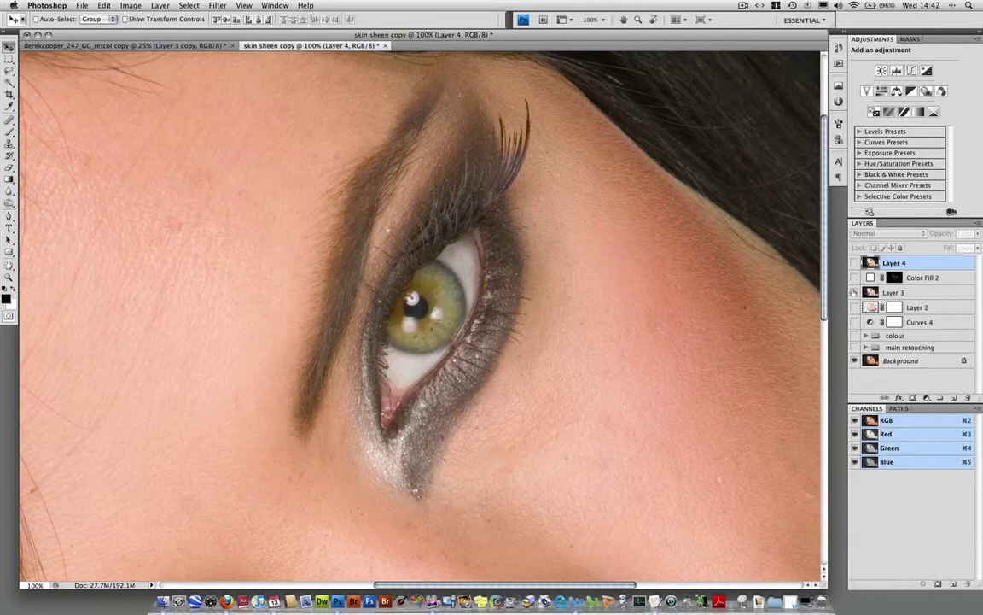
Make Layer 4 and the Color Fill 2 layer visible in the skin sheen copy document.
click(854, 262)
click(855, 275)
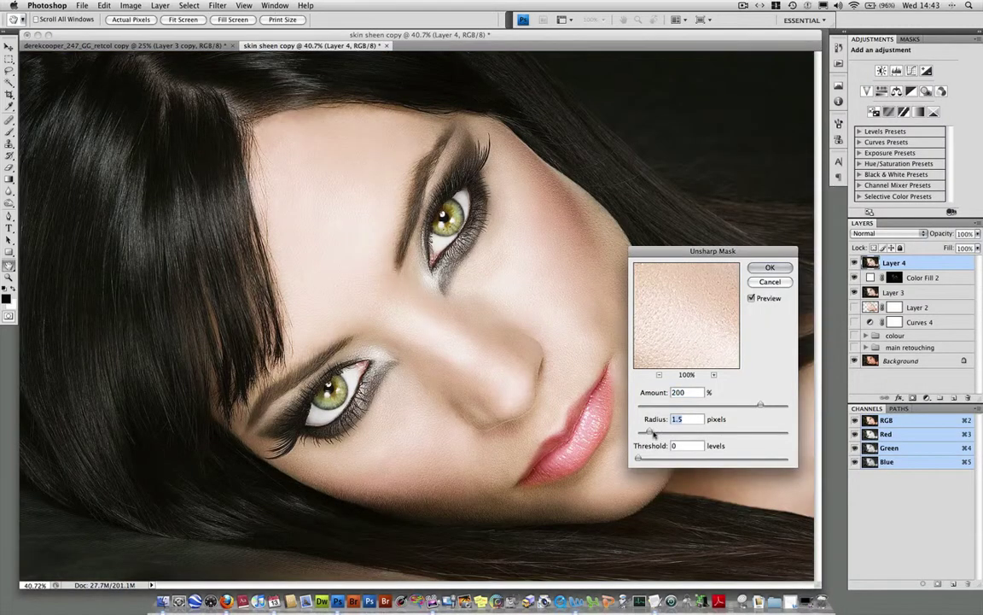
Sharpen Layer 4 with Unsharp Mask, fine-tuning the radius around 1.5 pixels and the amount around 200%.
drag(650, 432, 652, 433)
drag(760, 404, 757, 406)
click(770, 268)
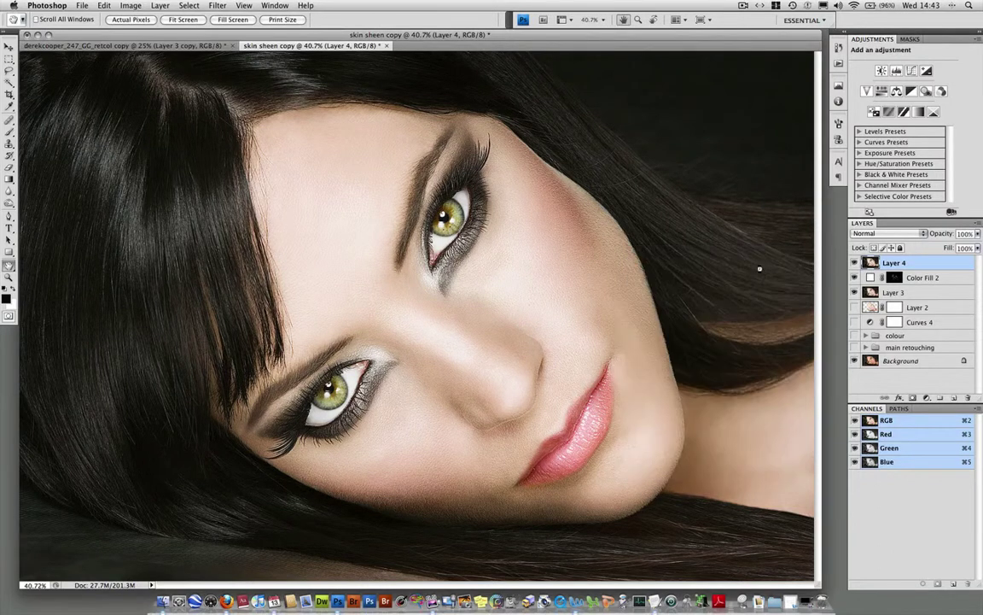